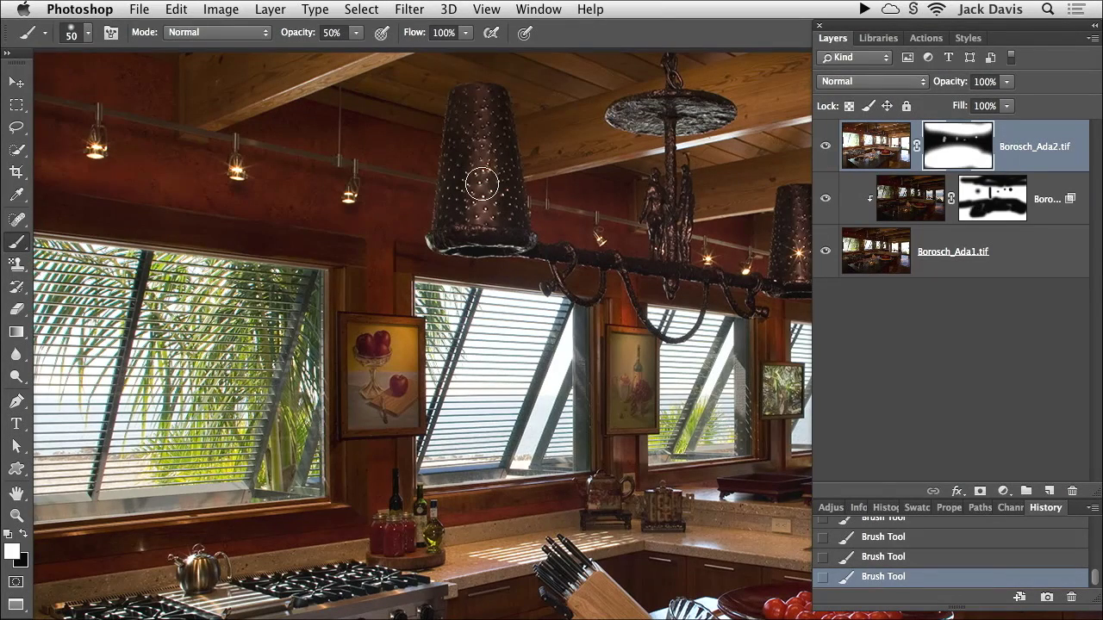
Step: Enlarge the brush to 100, hide the lower layers and zoom out to the whole image
key(bracketright)
key(bracketright)
key(bracketright)
key(bracketright)
key(bracketright)
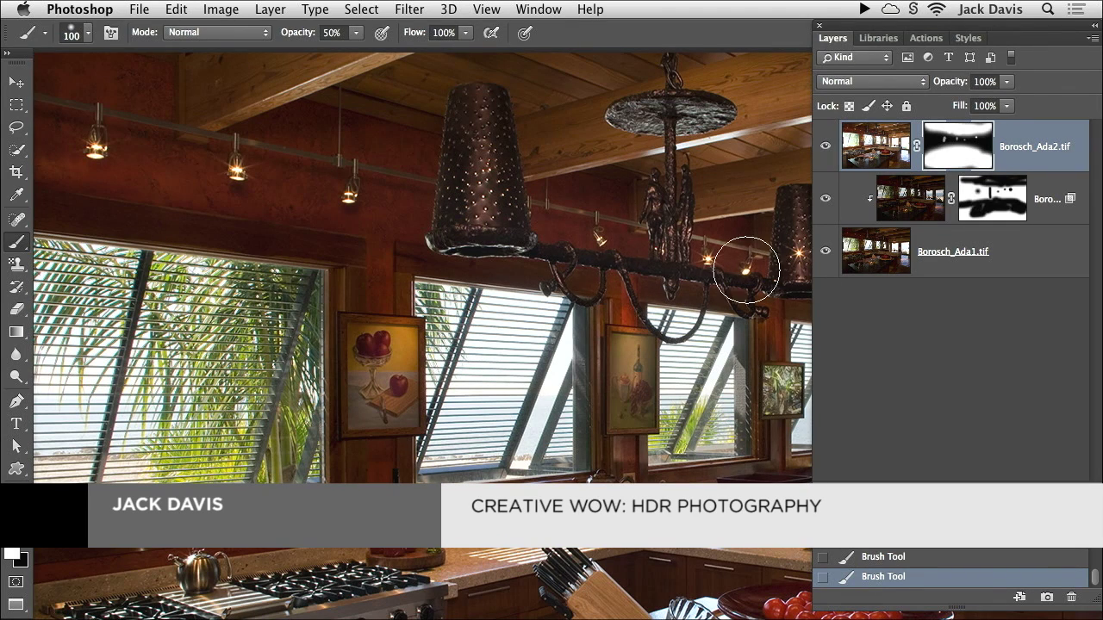
drag(825, 200, 829, 253)
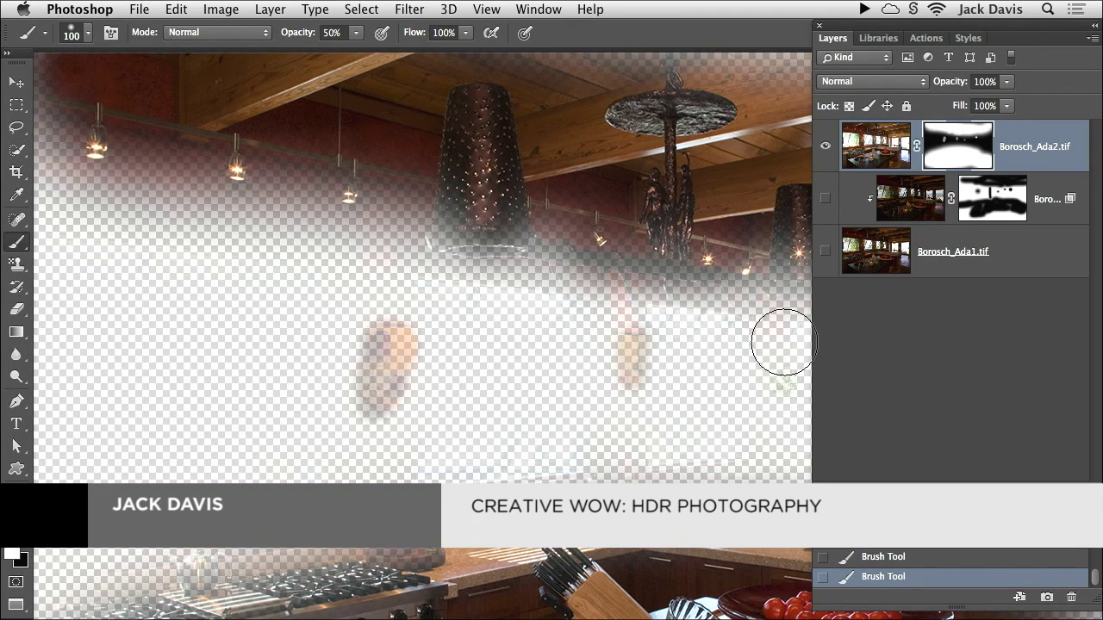
alt+click(579, 360)
alt+click(595, 362)
alt+click(594, 361)
alt+click(523, 332)
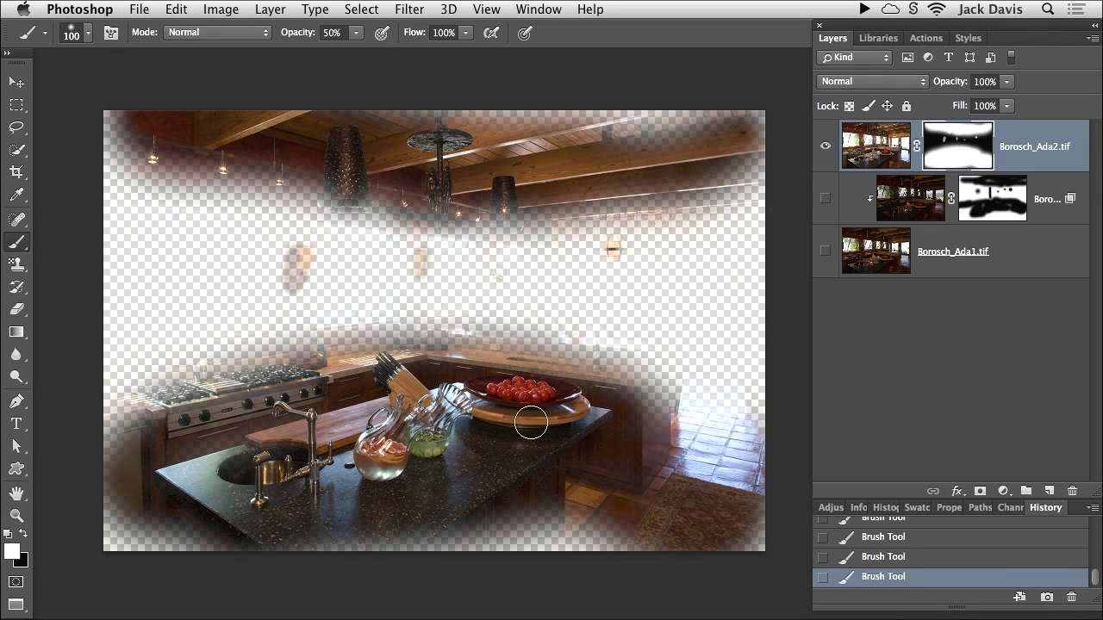
drag(827, 233, 823, 200)
click(823, 148)
click(823, 151)
click(821, 153)
click(820, 155)
click(819, 160)
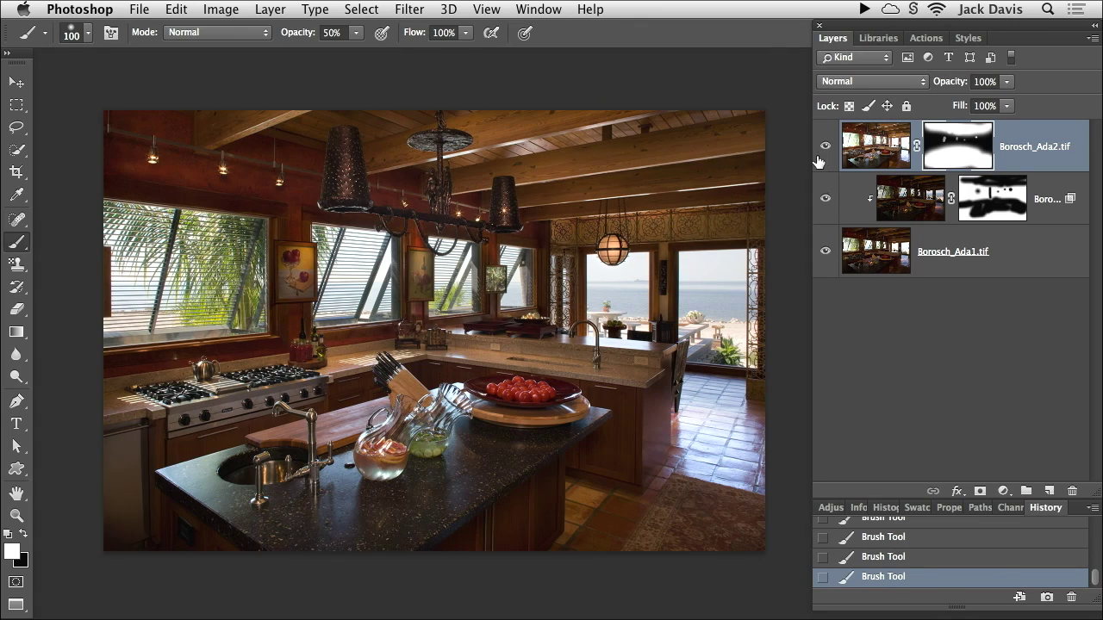
Step: Compare the blend with the darker exposure, then paint that version over the island's glass jar
alt+click(824, 254)
alt+click(824, 255)
alt+click(824, 256)
alt+click(825, 256)
drag(439, 454, 432, 402)
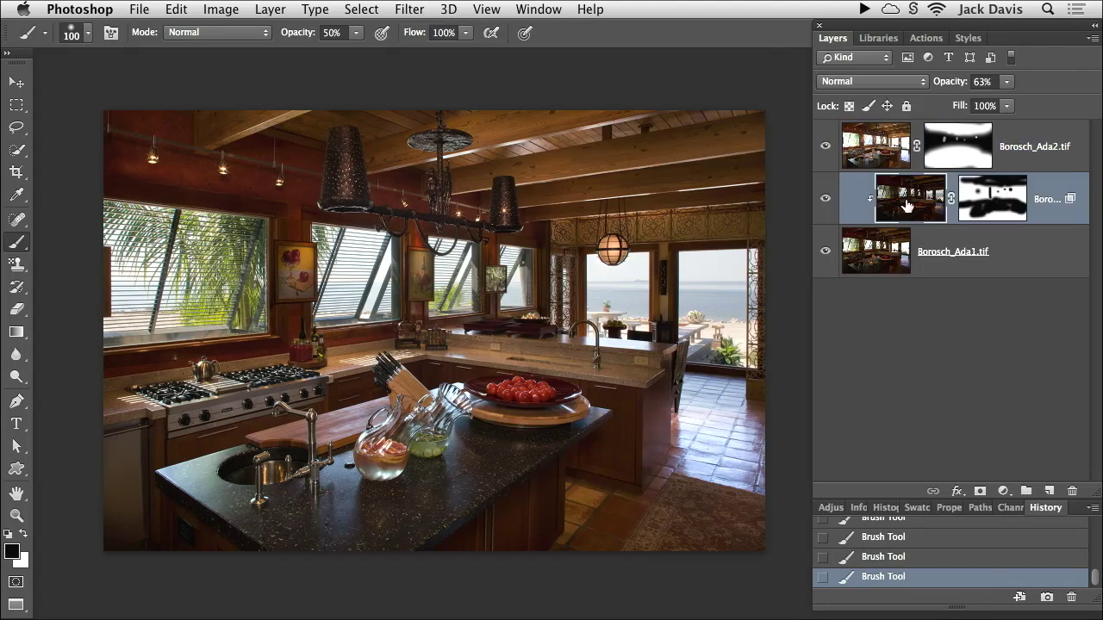
Step: Open the middle layer's Blending Options, showing 63% opacity and Blend If split at 32/136
double_click(906, 208)
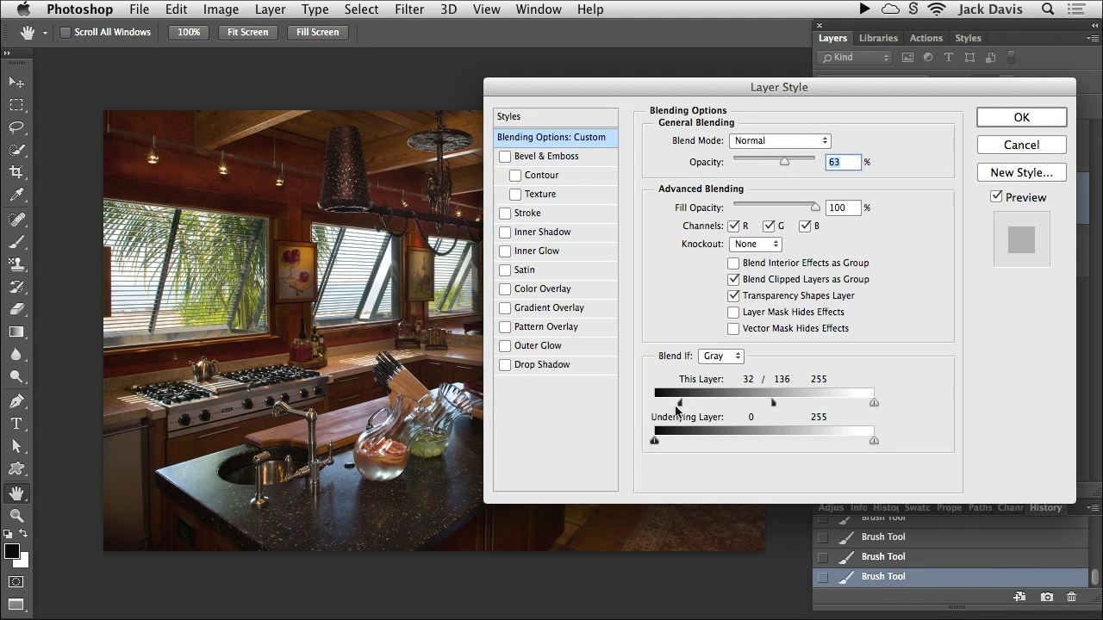
click(1017, 144)
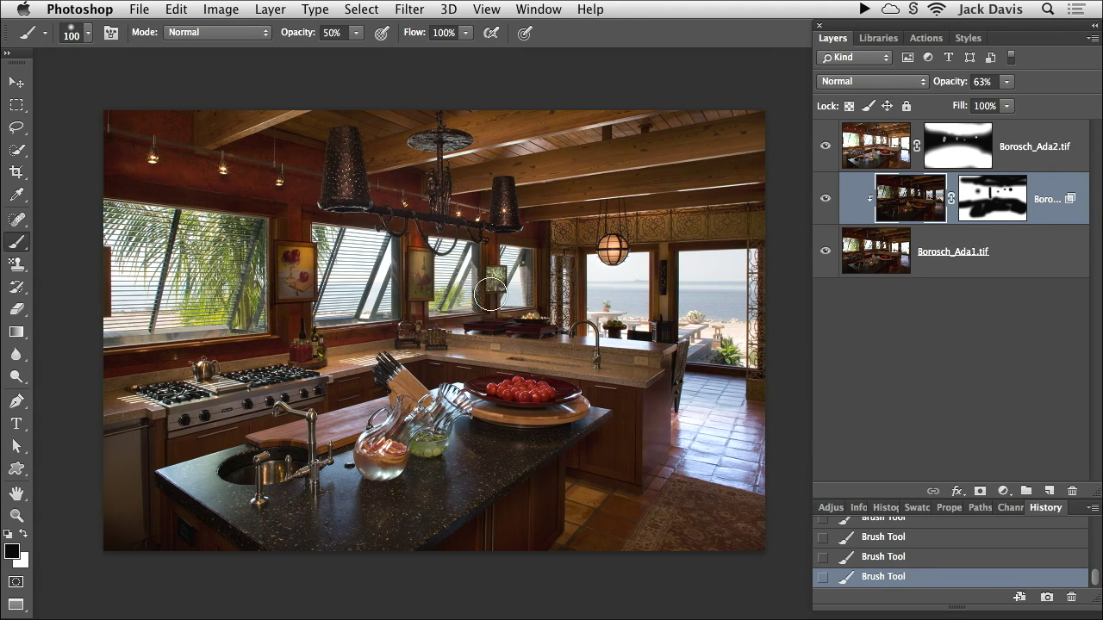
click(865, 147)
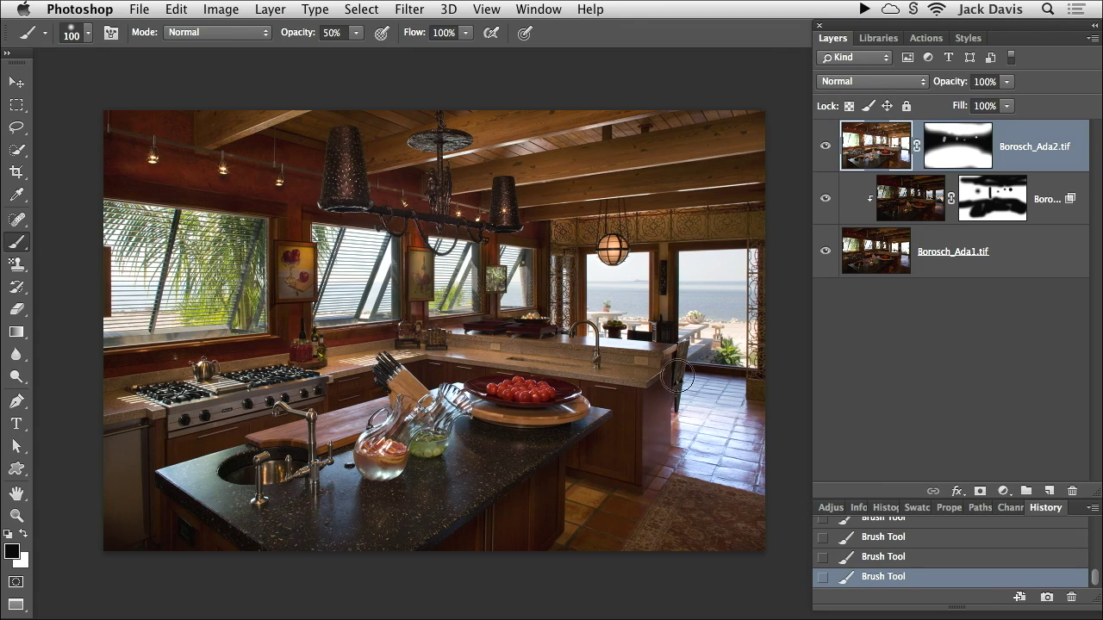
click(407, 8)
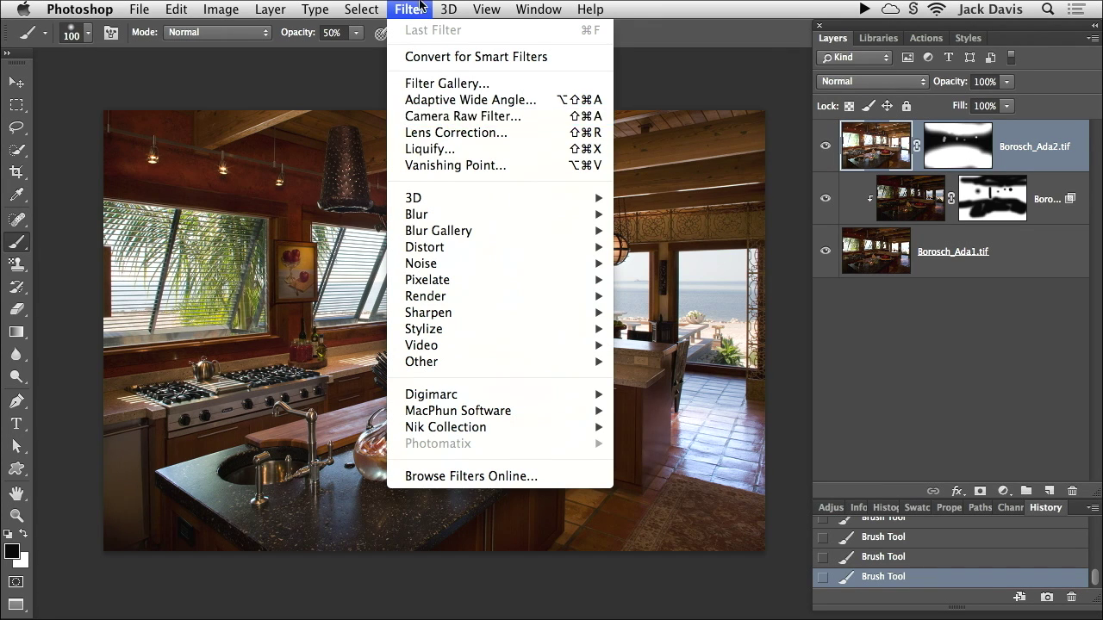
click(421, 8)
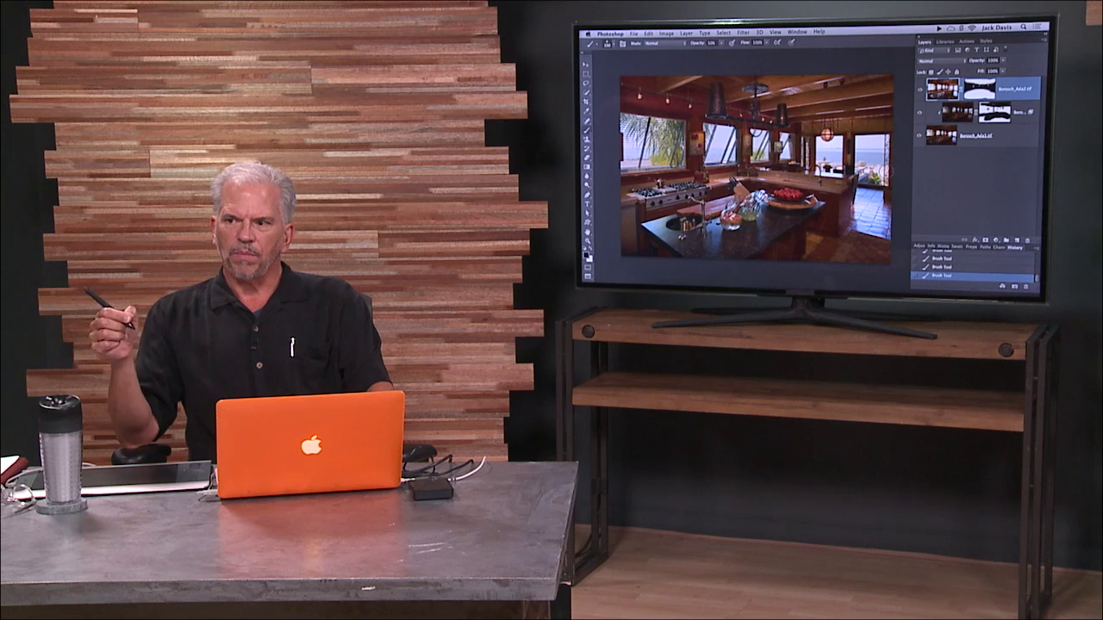
click(1009, 131)
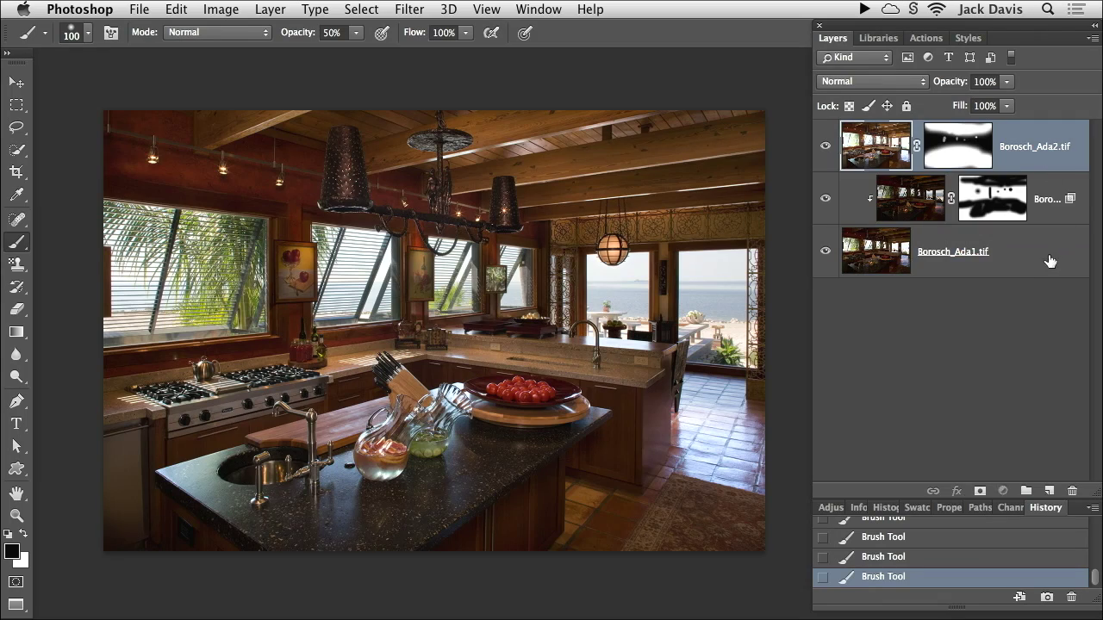
Step: Select all three kitchen layers and convert them into a single smart object
shift+click(1050, 261)
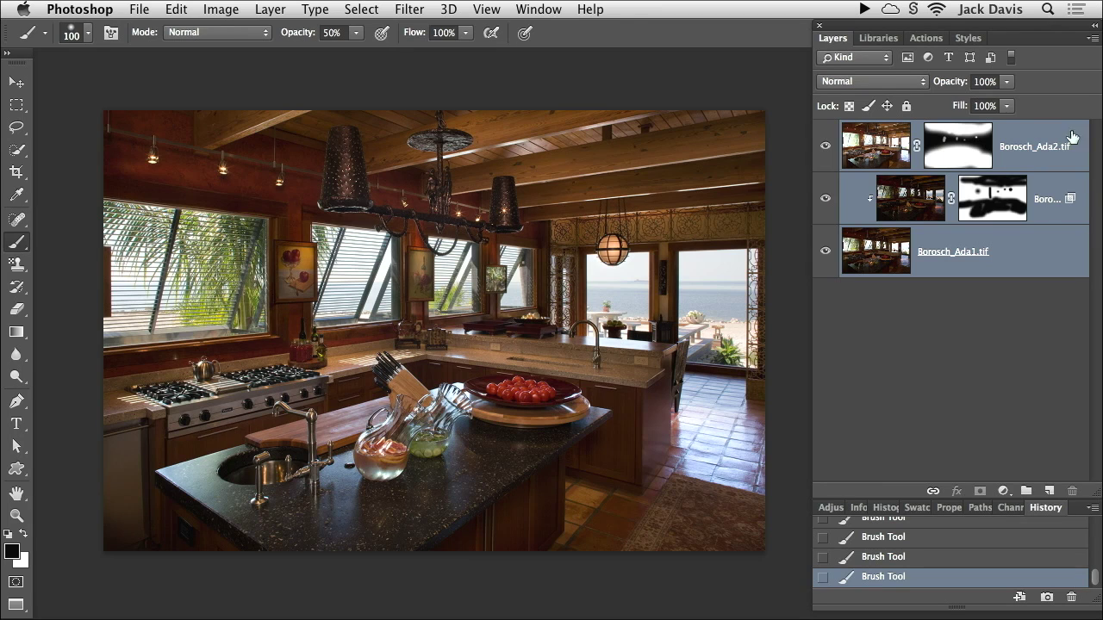
right_click(1040, 244)
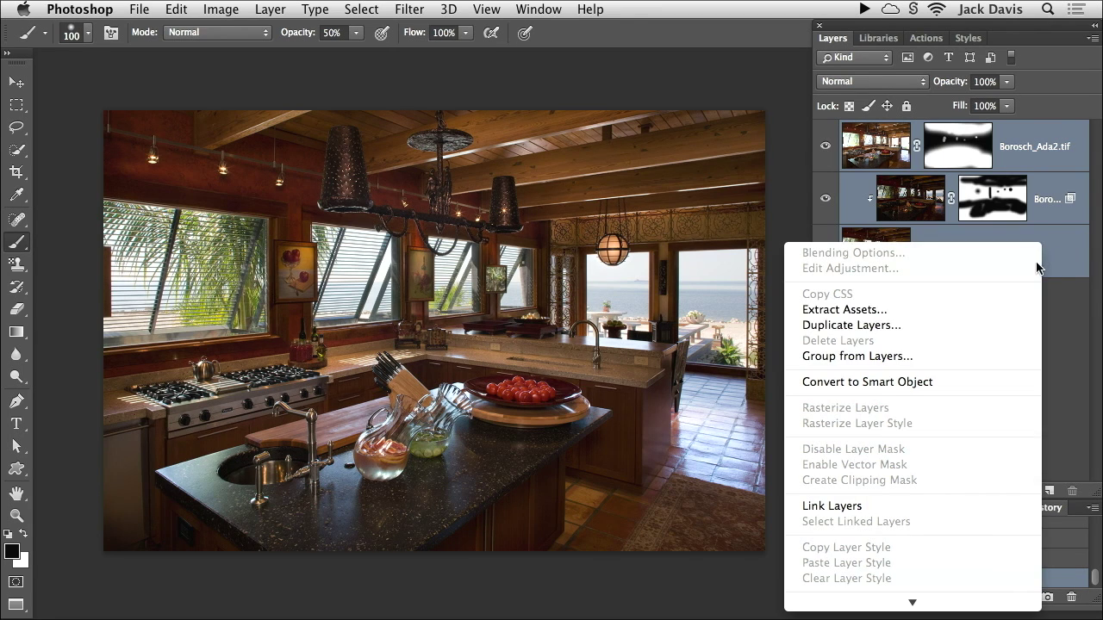
click(944, 382)
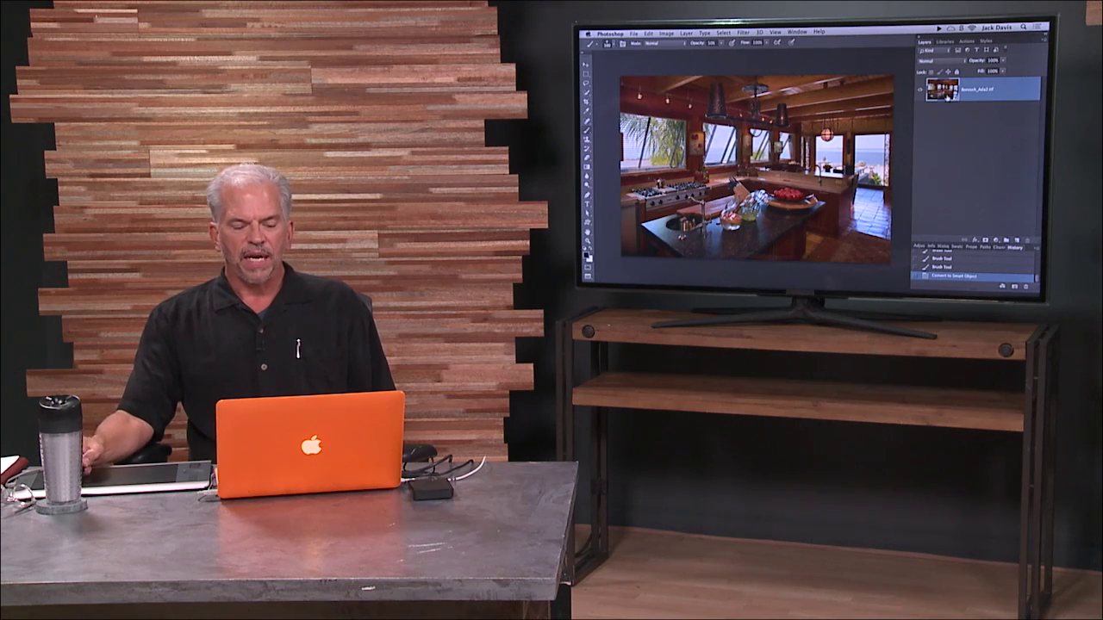
click(741, 32)
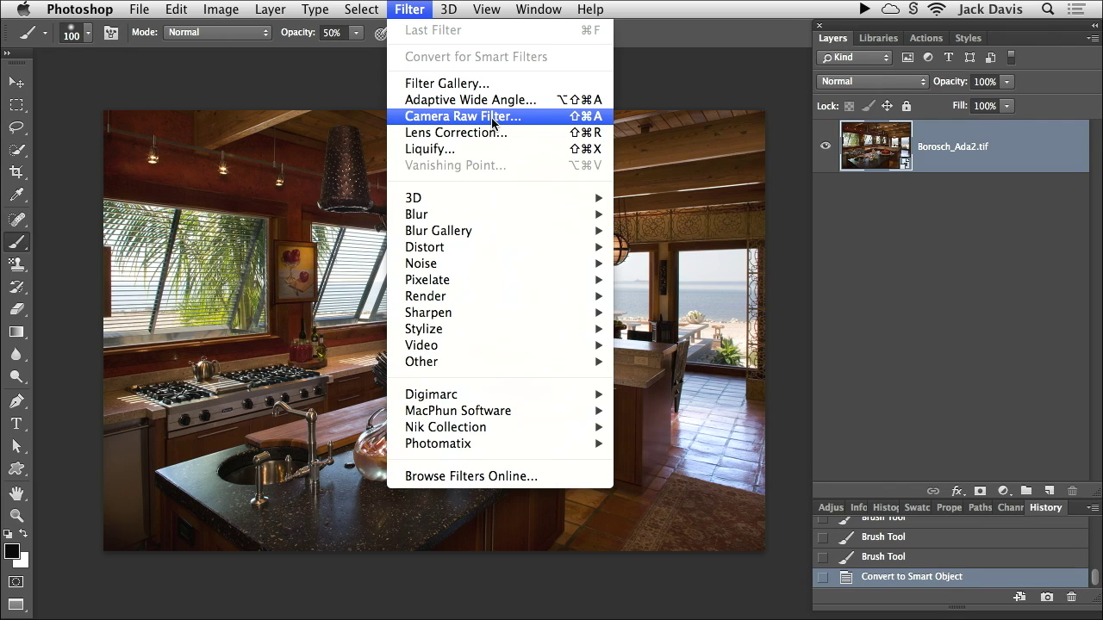
Step: In the Camera Raw Filter, set Shadows to +74, Clarity to +29 and Temperature to -8
click(490, 120)
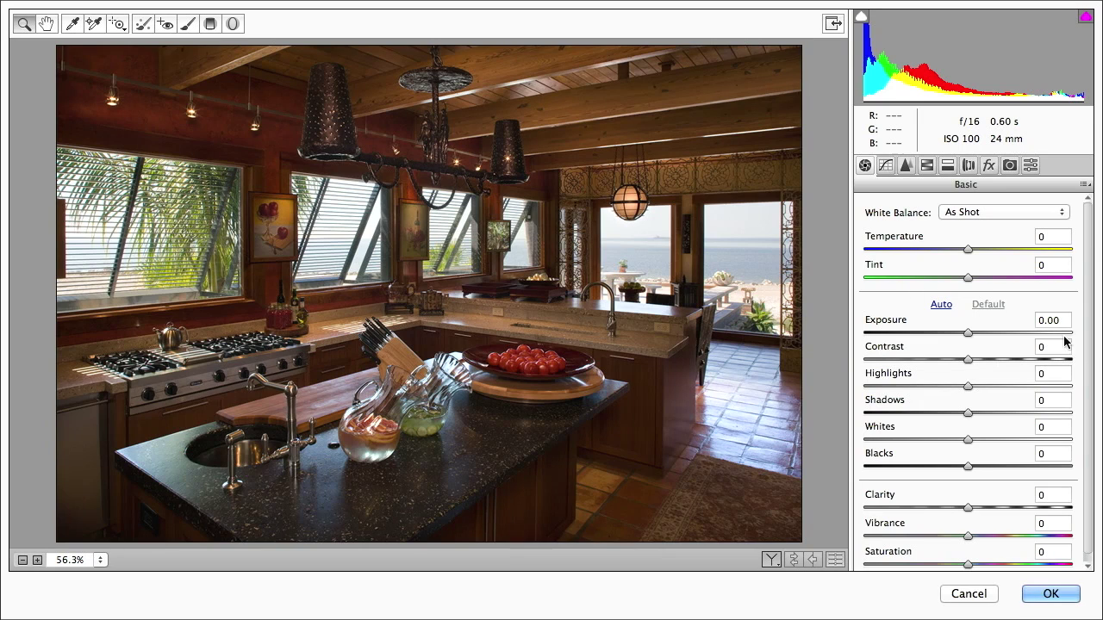
drag(967, 413, 1048, 407)
drag(967, 509, 998, 501)
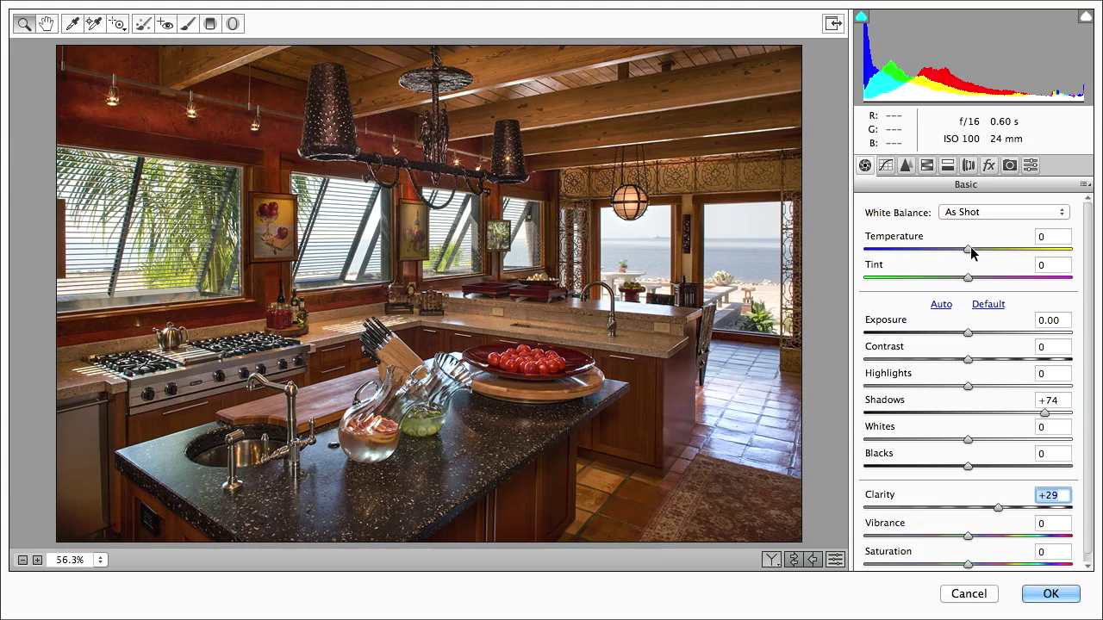
drag(970, 250, 963, 252)
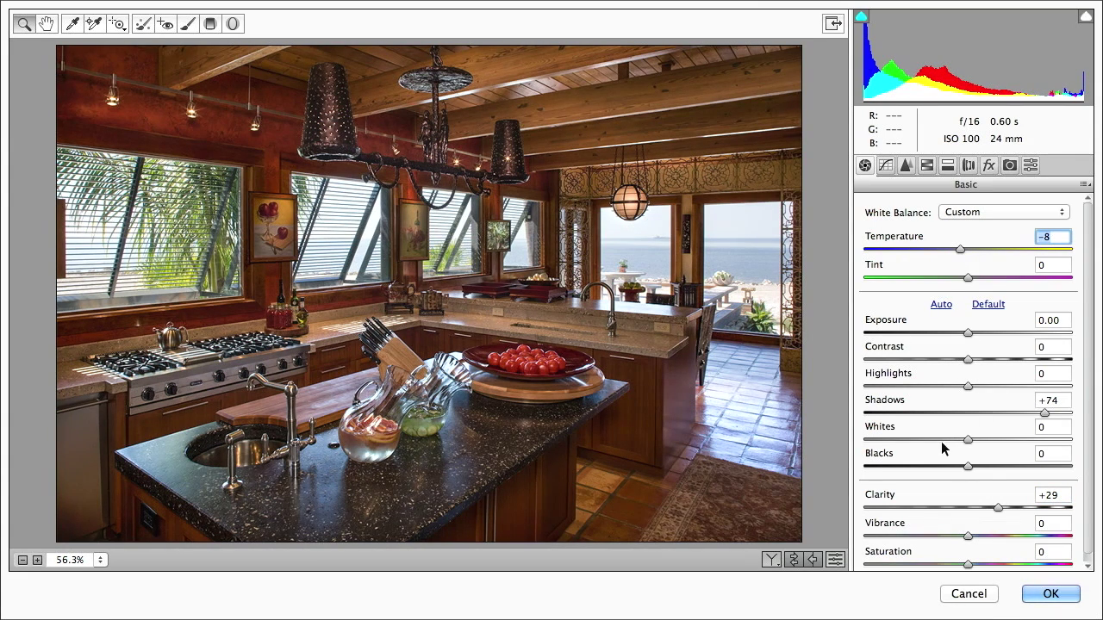
click(188, 25)
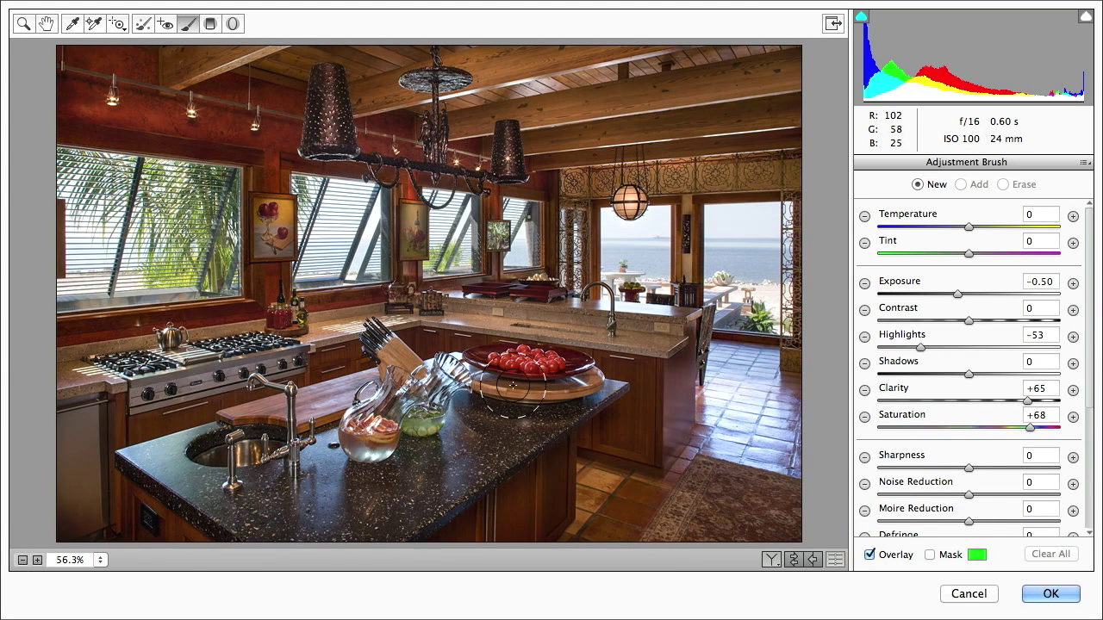
Step: Paint an Exposure +0.50, Clarity +16 Adjustment Brush over the island countertop and stove
click(1073, 283)
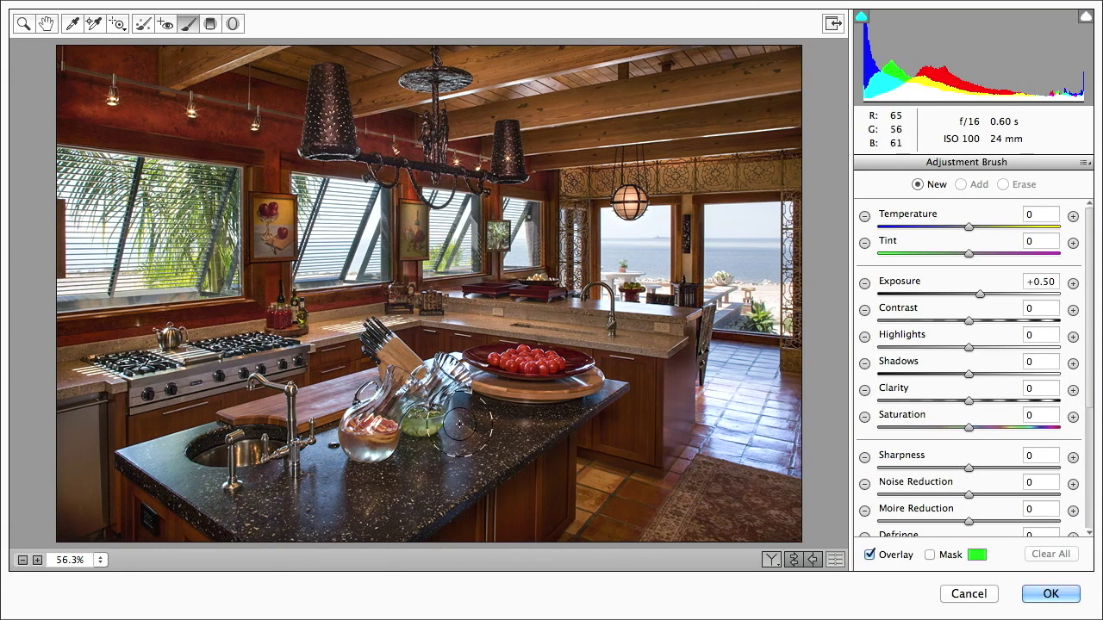
mouse_move(474, 440)
mouse_down()
mouse_move(343, 498)
mouse_move(197, 459)
mouse_move(275, 492)
mouse_move(344, 488)
mouse_move(428, 471)
mouse_move(466, 432)
mouse_move(410, 456)
mouse_move(485, 435)
mouse_move(451, 469)
mouse_move(435, 431)
mouse_up()
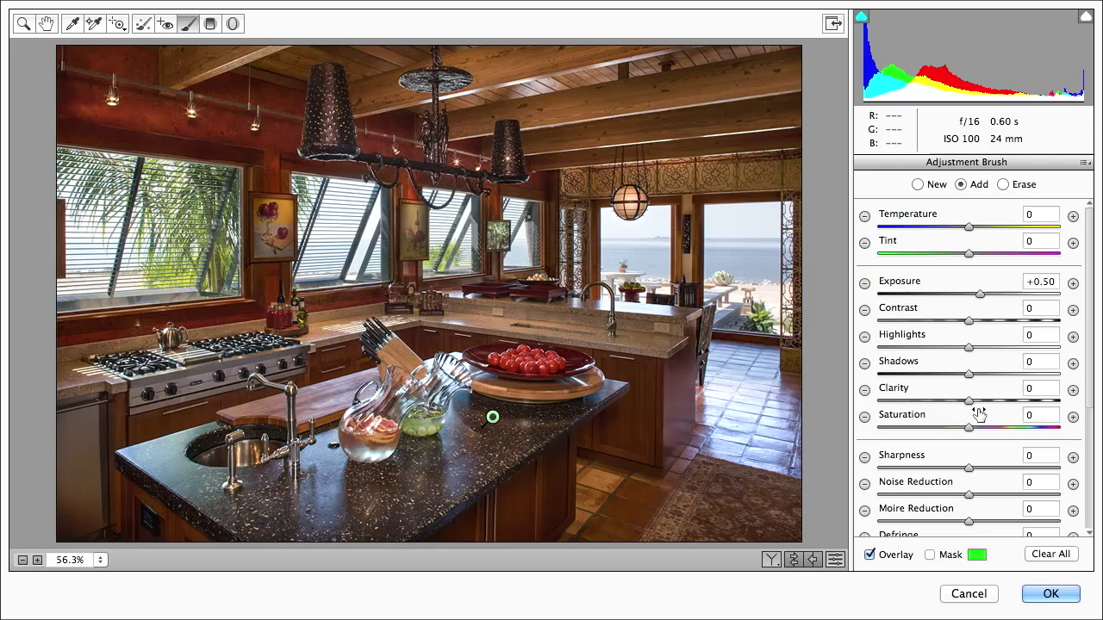
drag(968, 405, 987, 408)
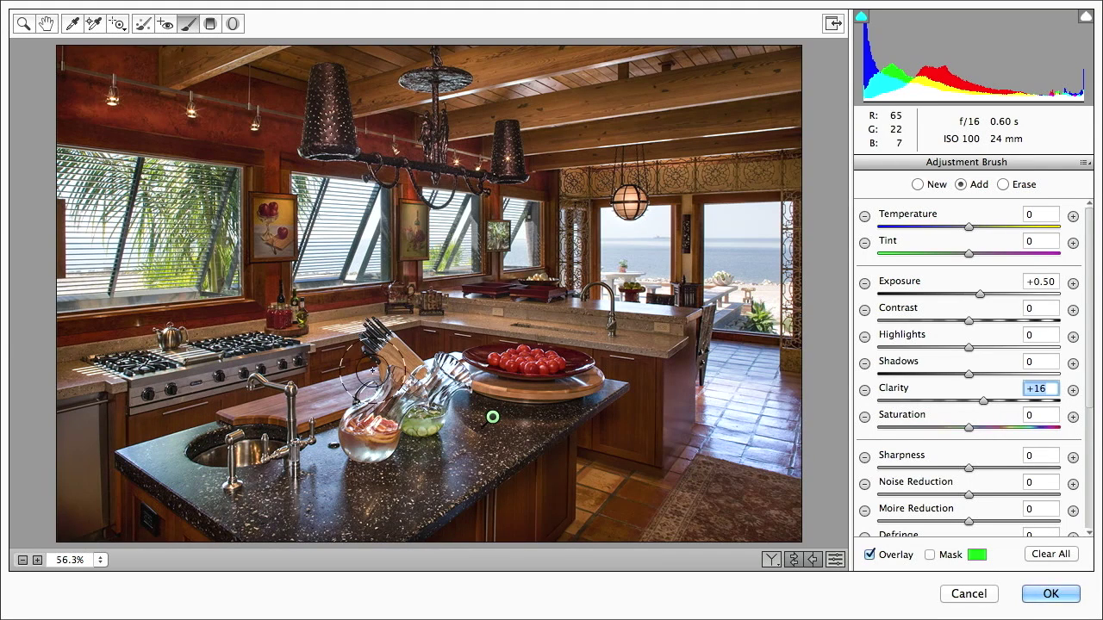
drag(163, 371, 298, 347)
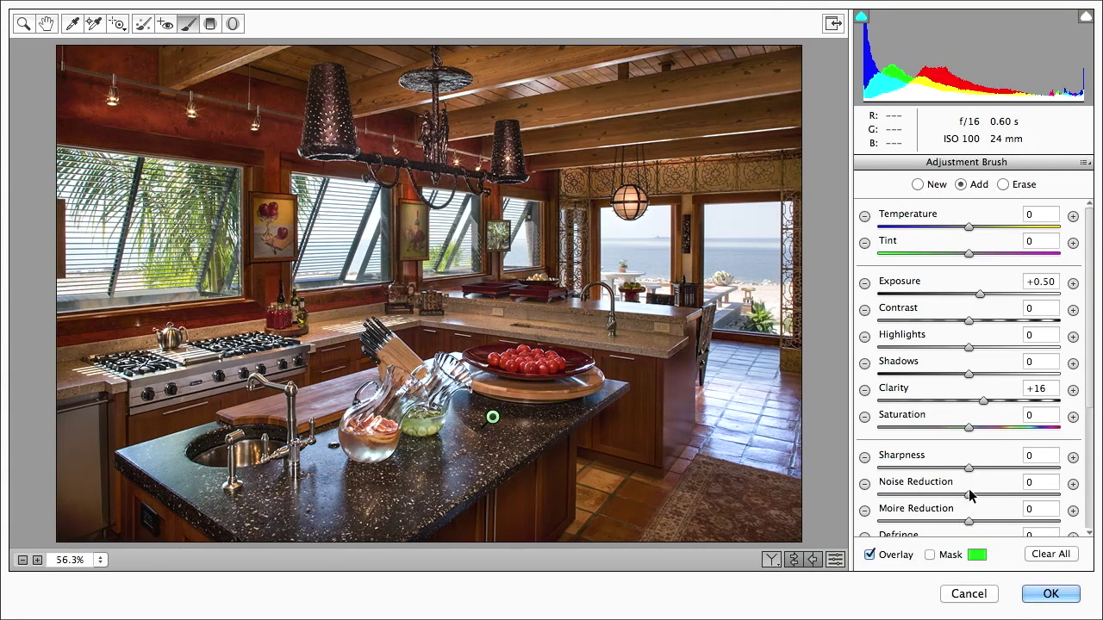
click(834, 560)
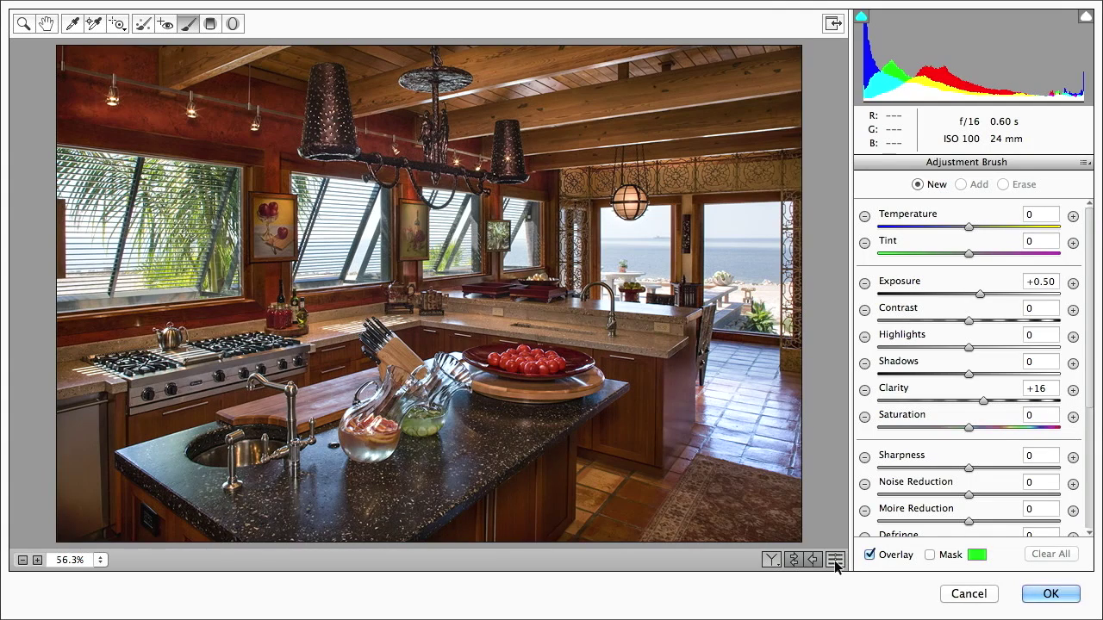
Step: Toggle the brush adjustment overlay on and off to compare before and after
click(833, 559)
click(833, 559)
click(832, 560)
click(833, 560)
click(833, 560)
click(833, 560)
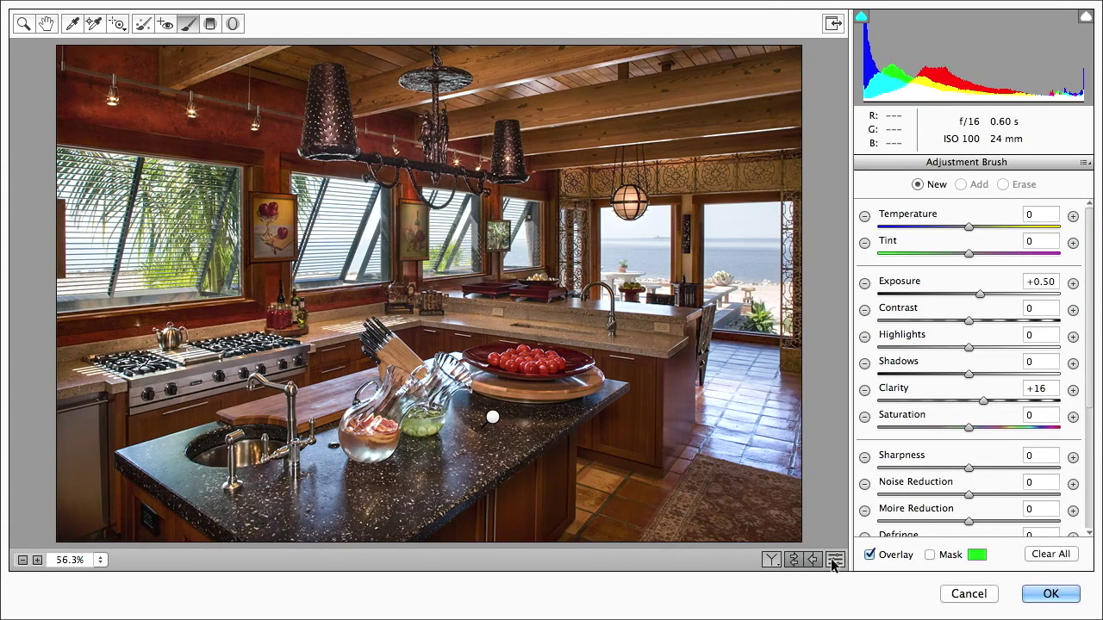
Step: Add a second +0.50 exposure, +16 clarity pin at the island's far end and apply Camera Raw
click(594, 387)
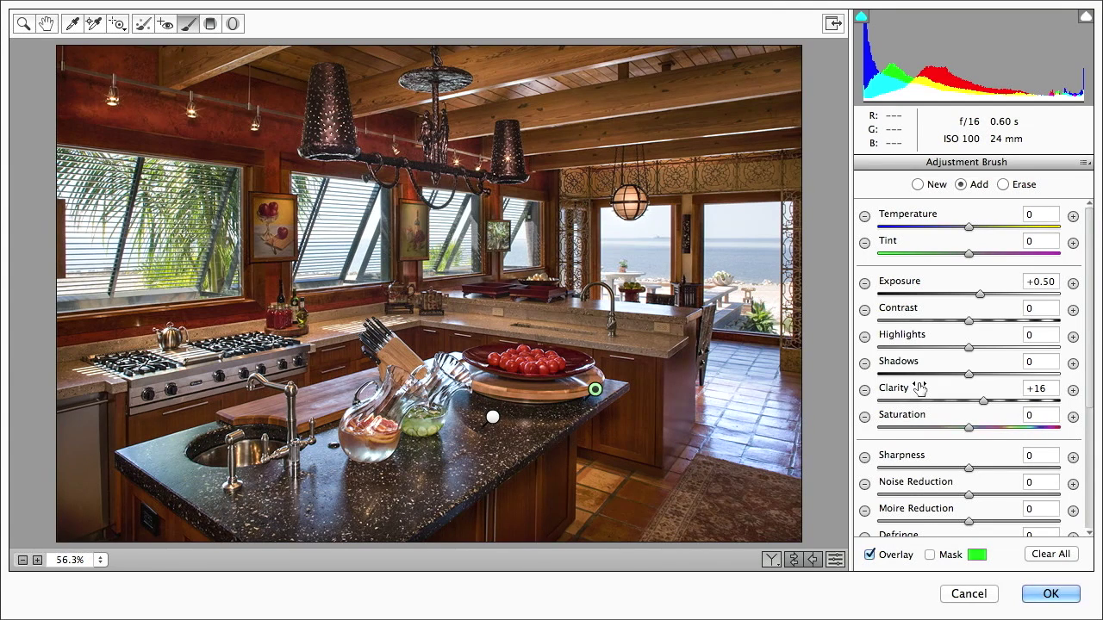
key(space)
key(Return)
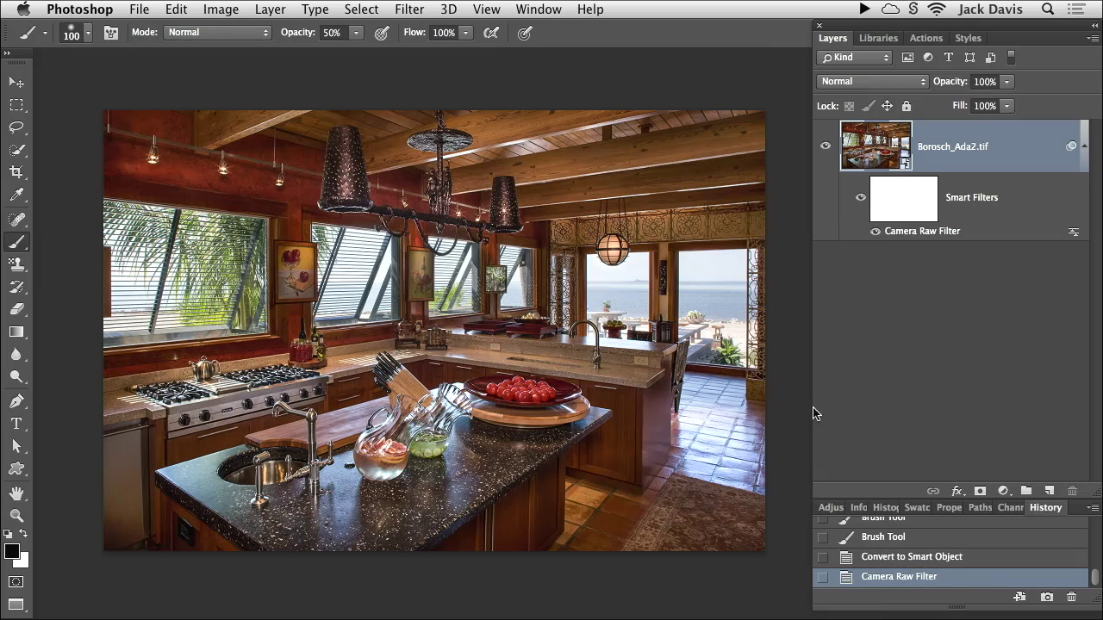
Step: Toggle the Camera Raw smart filter to compare, then open and close the smart object's contents
click(861, 200)
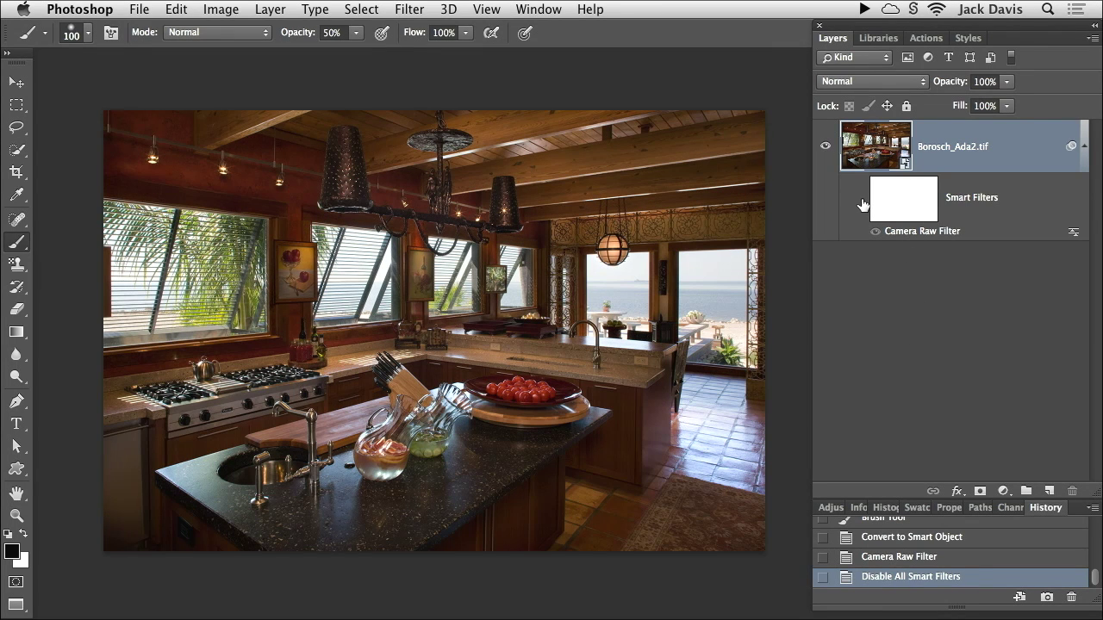
click(860, 200)
mouse_move(540, 611)
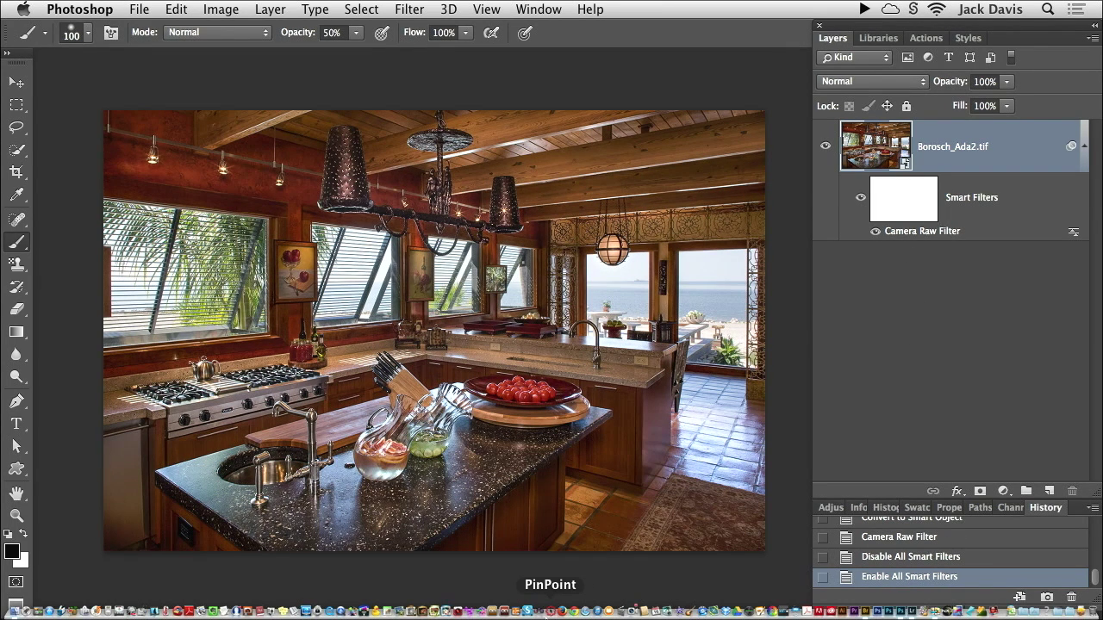
double_click(875, 146)
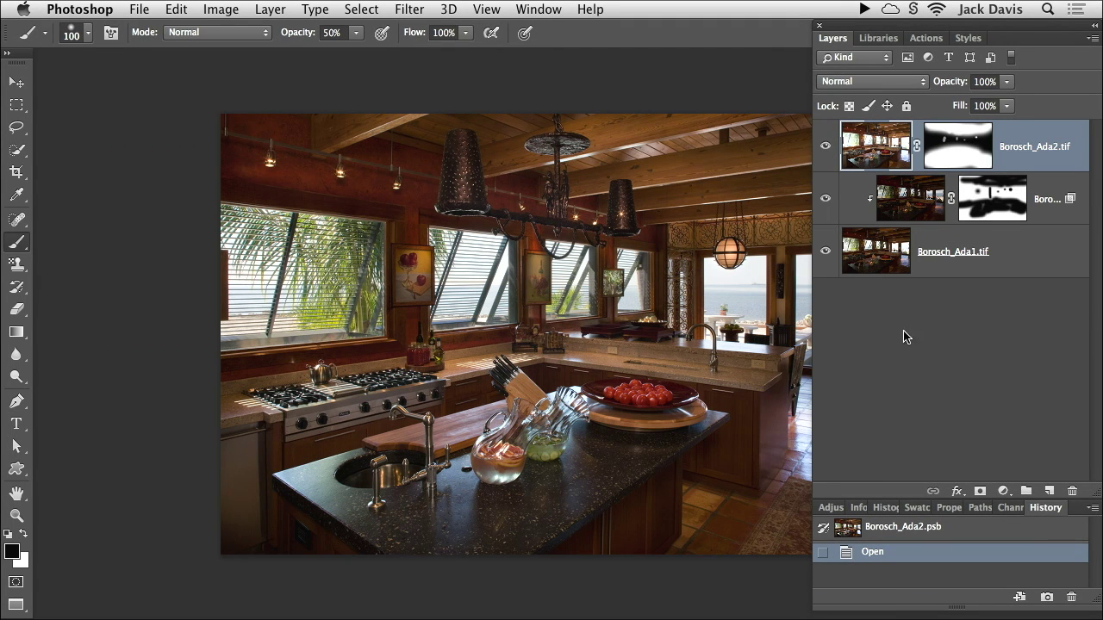
key(super+w)
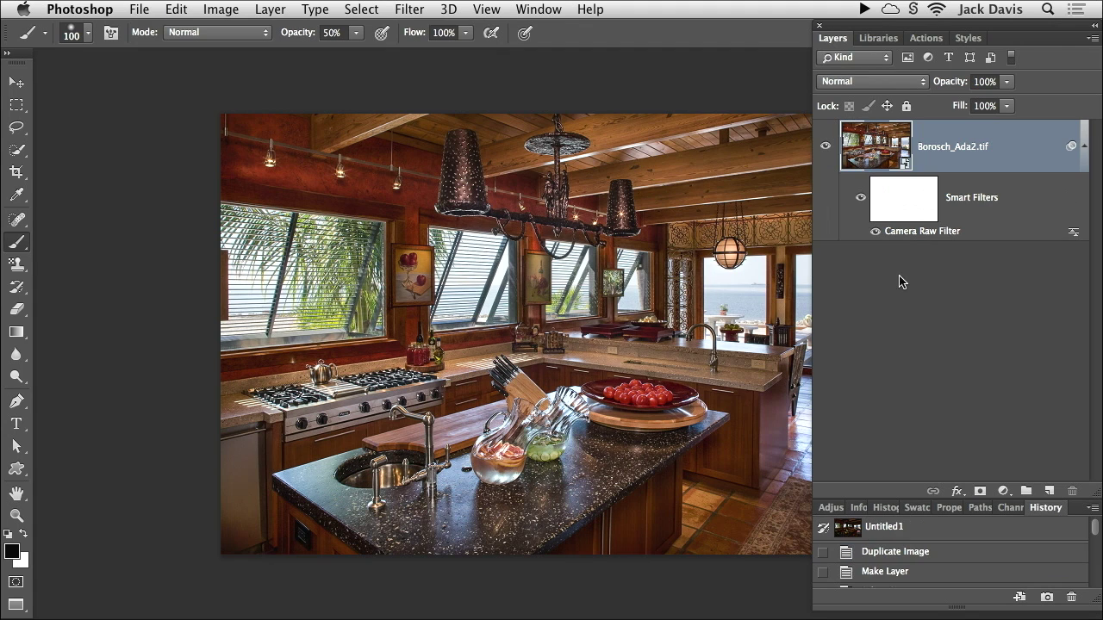
drag(724, 286, 614, 273)
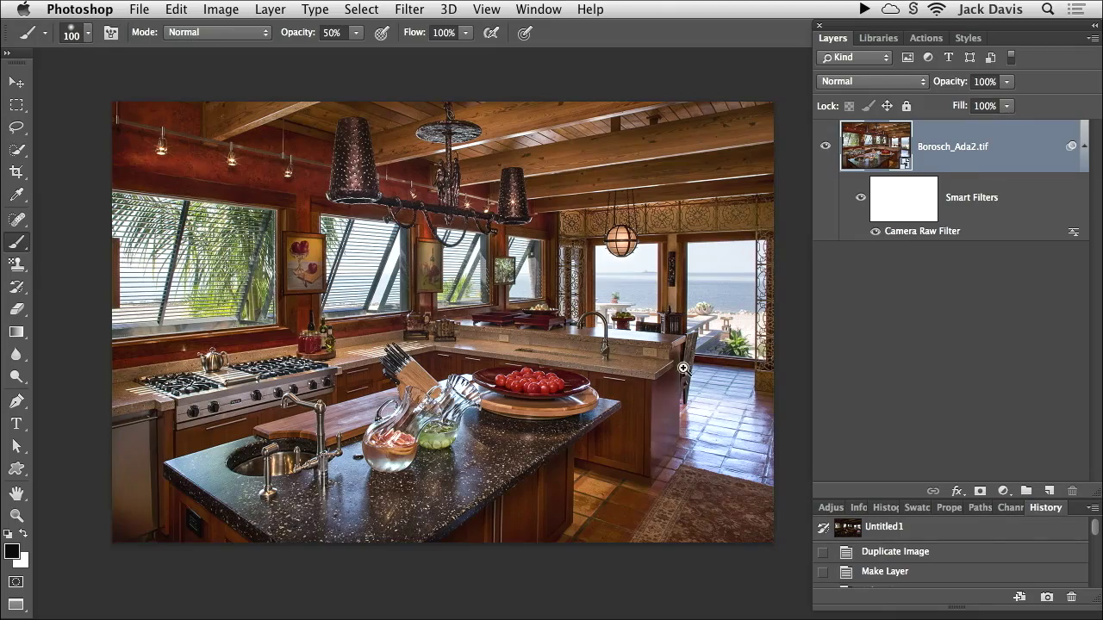
click(679, 370)
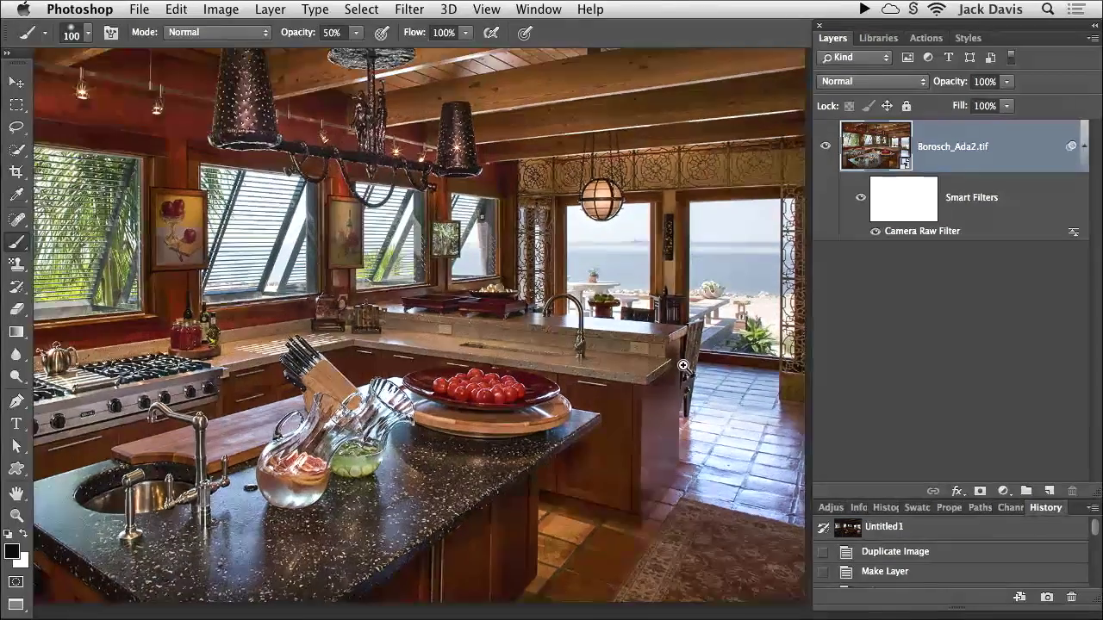
drag(679, 370, 513, 514)
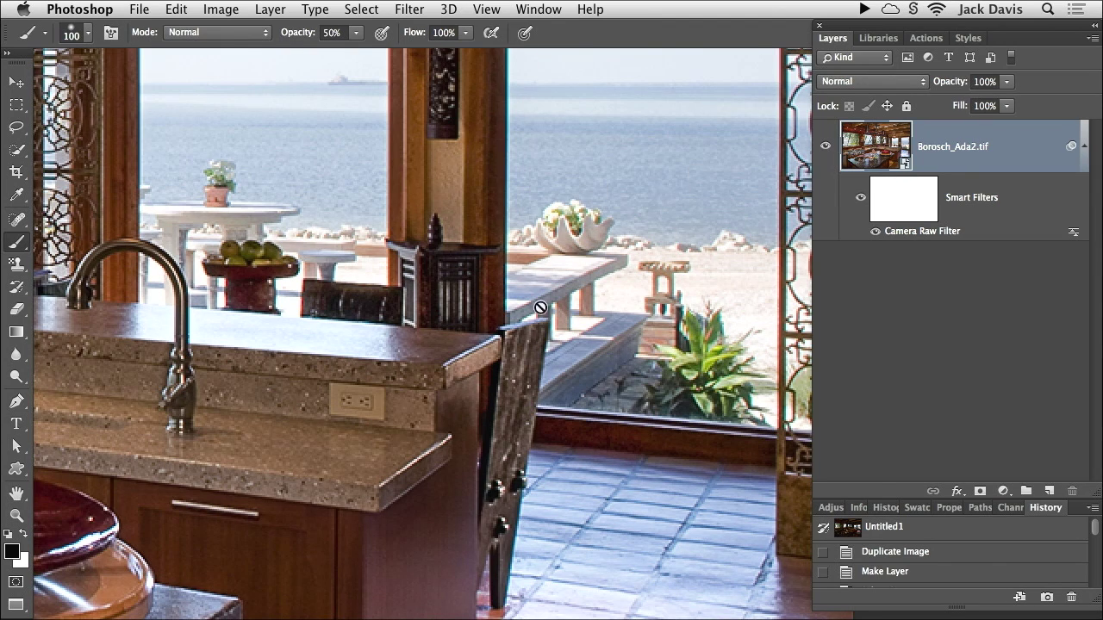
drag(322, 365, 487, 339)
drag(383, 418, 597, 360)
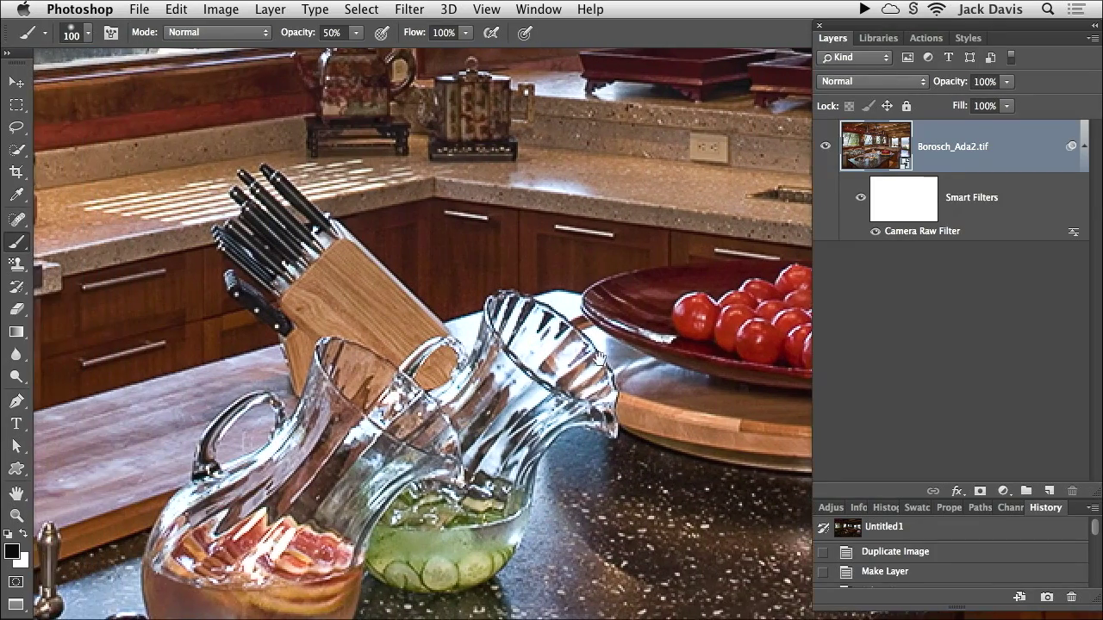
alt+click(600, 358)
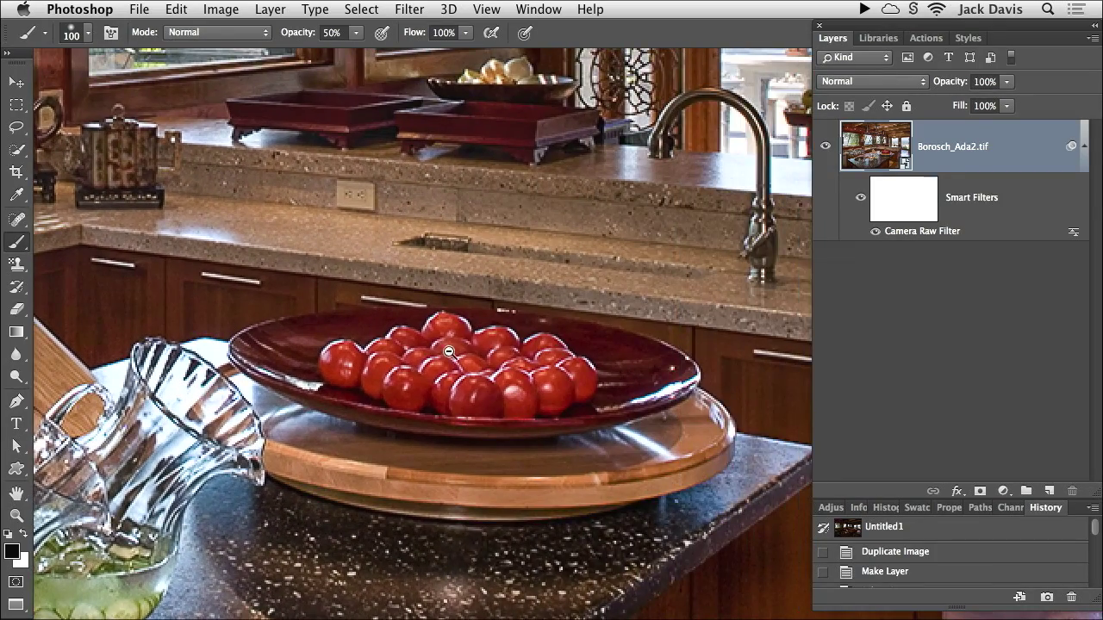
alt+click(451, 356)
alt+click(457, 355)
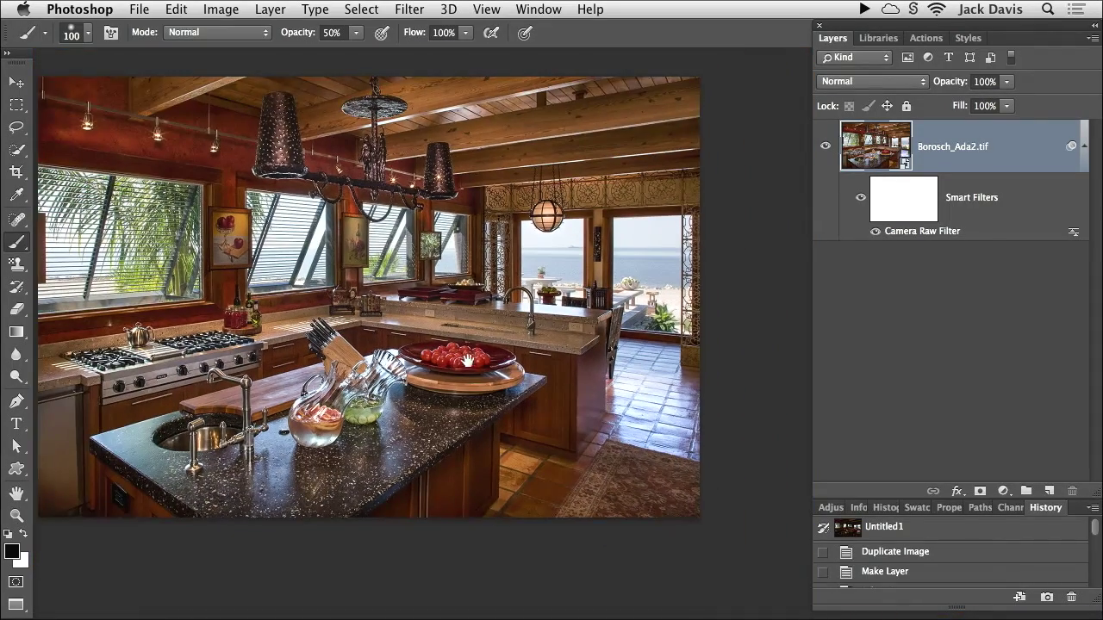
alt+click(464, 361)
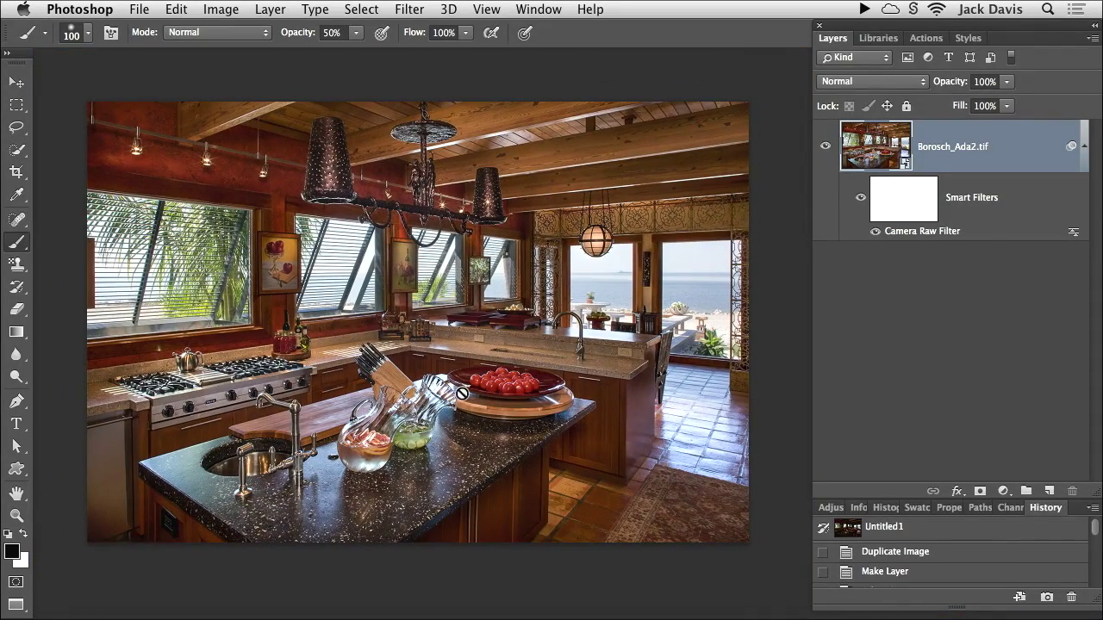